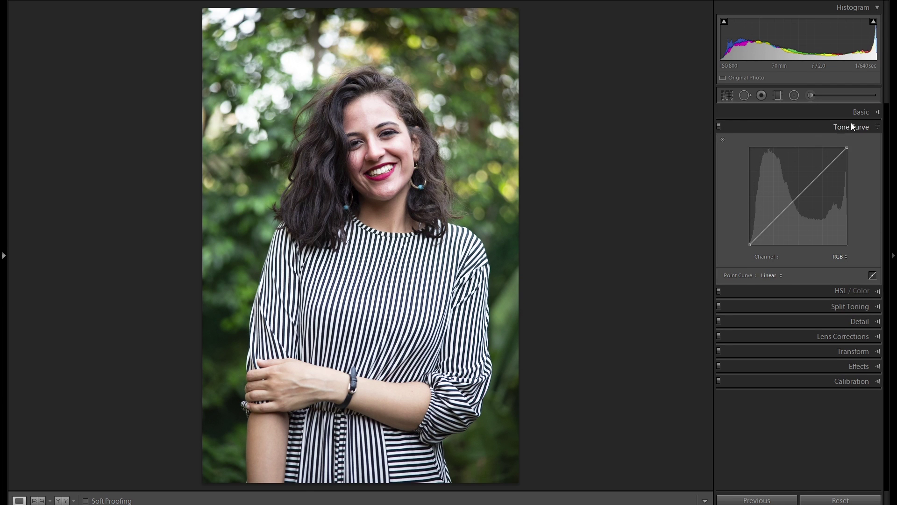
- Hide the region sliders and add shadow, midtone and highlight anchor points on the RGB curve
left_click(873, 276)
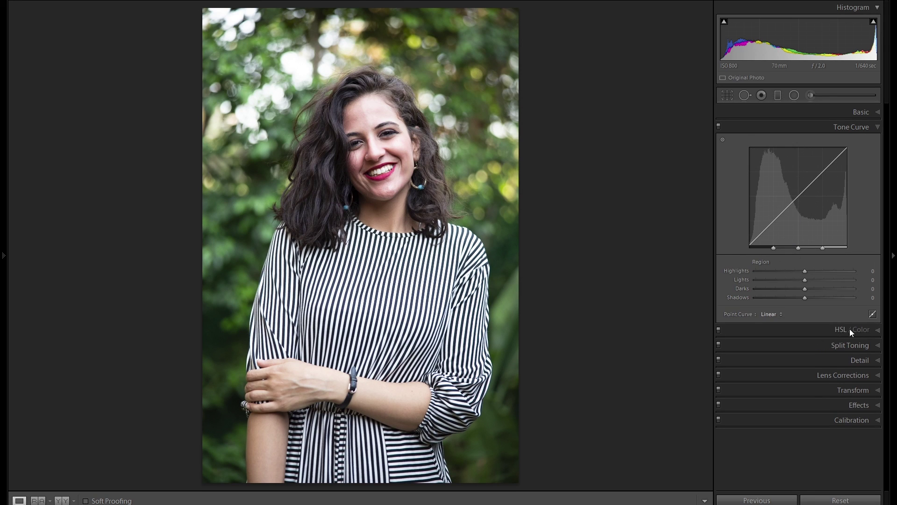
left_click(873, 315)
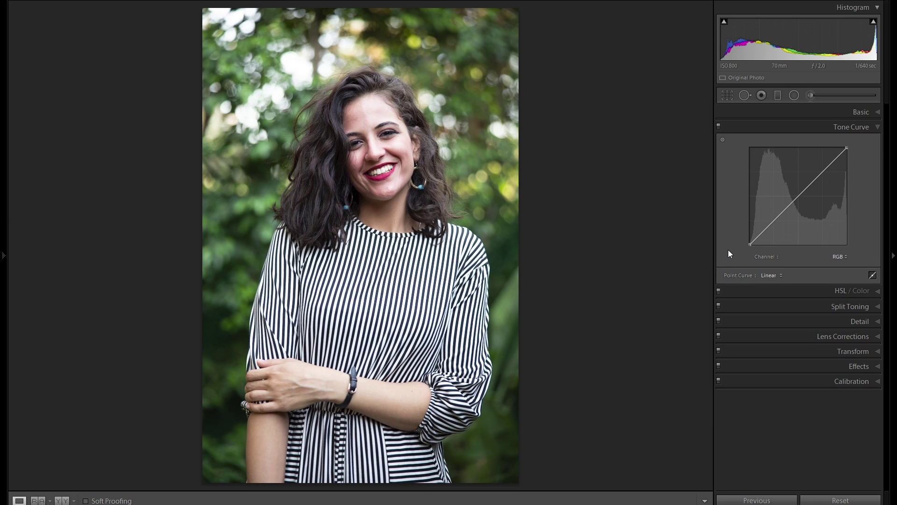
left_click(771, 222)
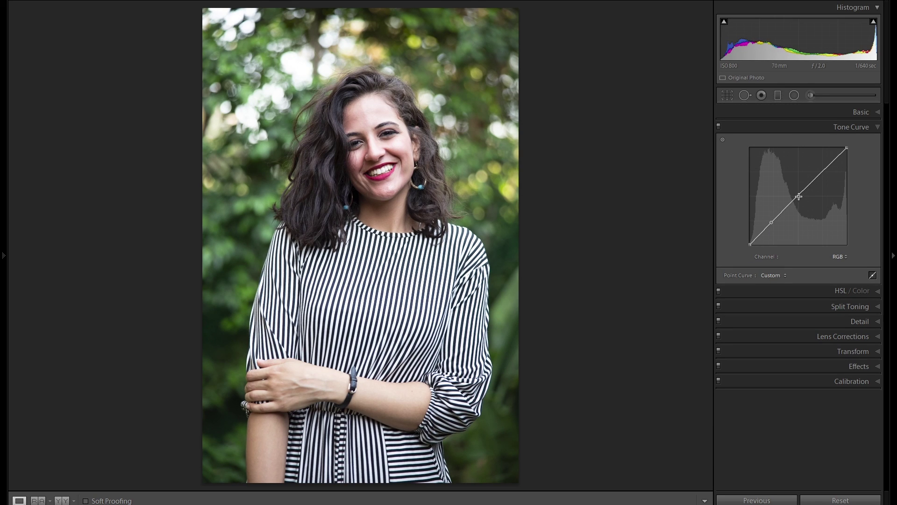
left_click(799, 196)
left_click(823, 172)
left_click(844, 257)
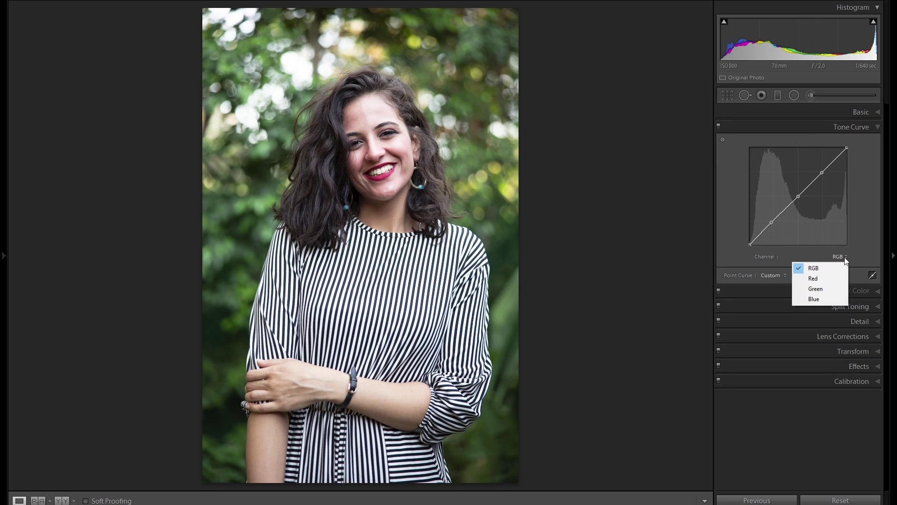
- Preview the Red, Green and Blue channel curves, then return to the RGB curve
left_click(842, 279)
left_click(844, 257)
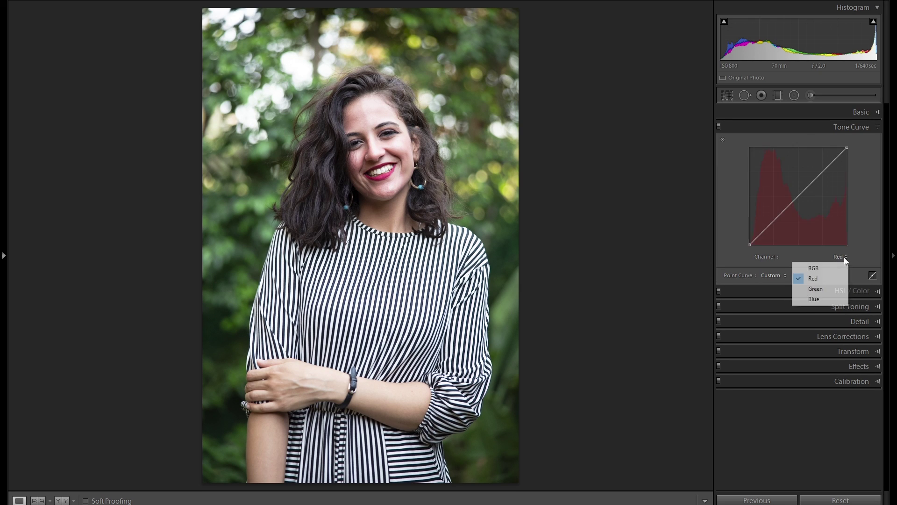
left_click(837, 288)
left_click(844, 257)
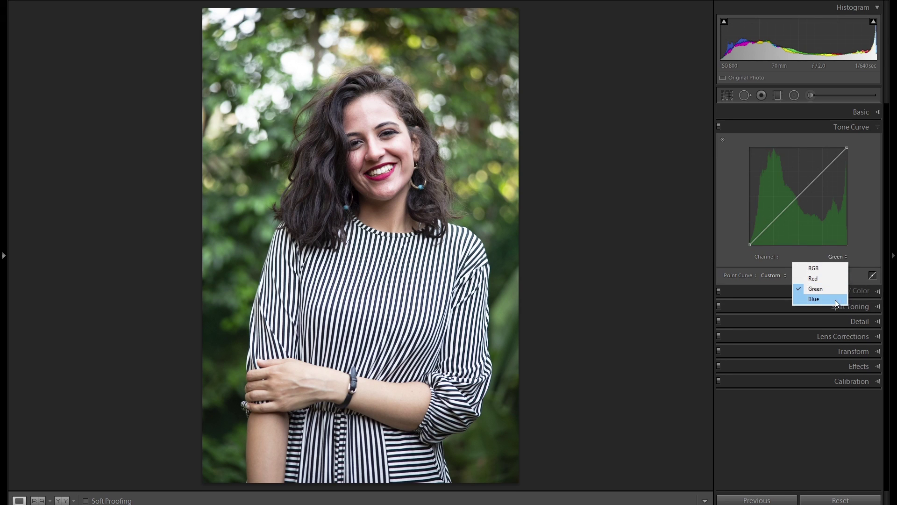
left_click(836, 297)
left_click(842, 258)
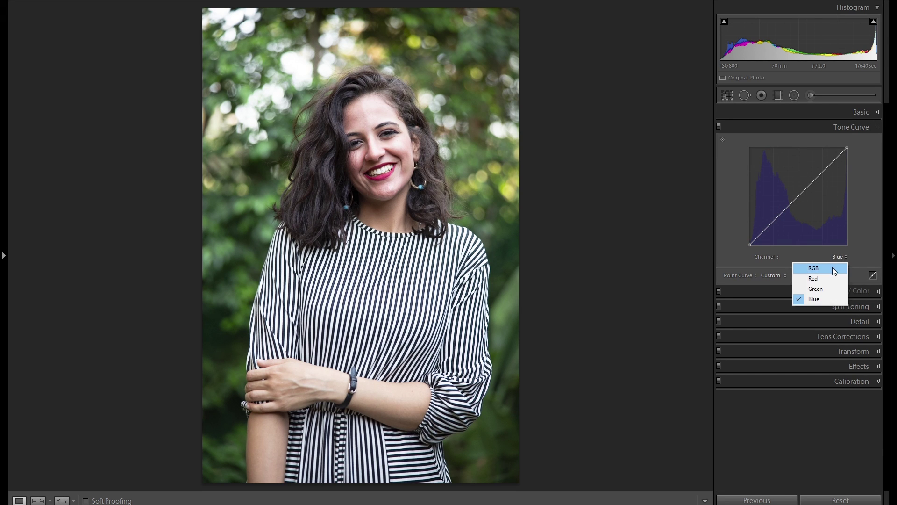
left_click(832, 268)
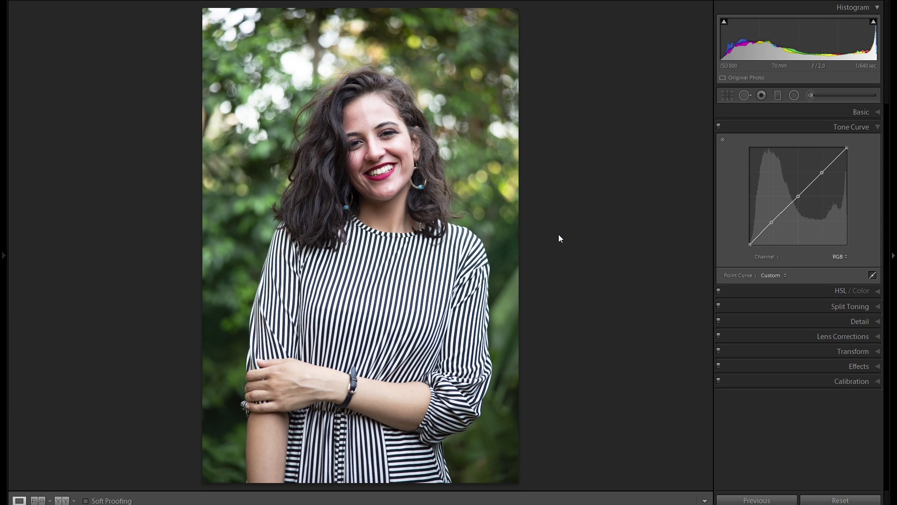
- Cycle the info overlay to show the photo's file and exposure details
key("i")
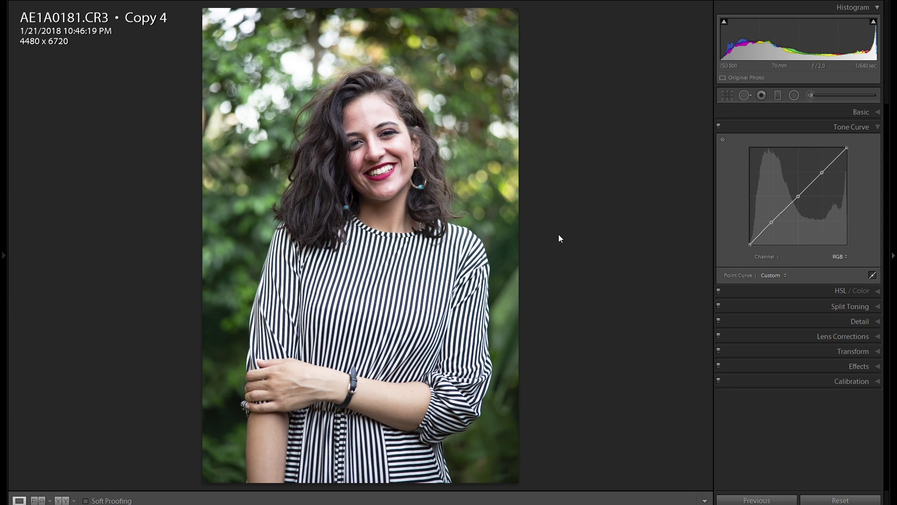
key("i")
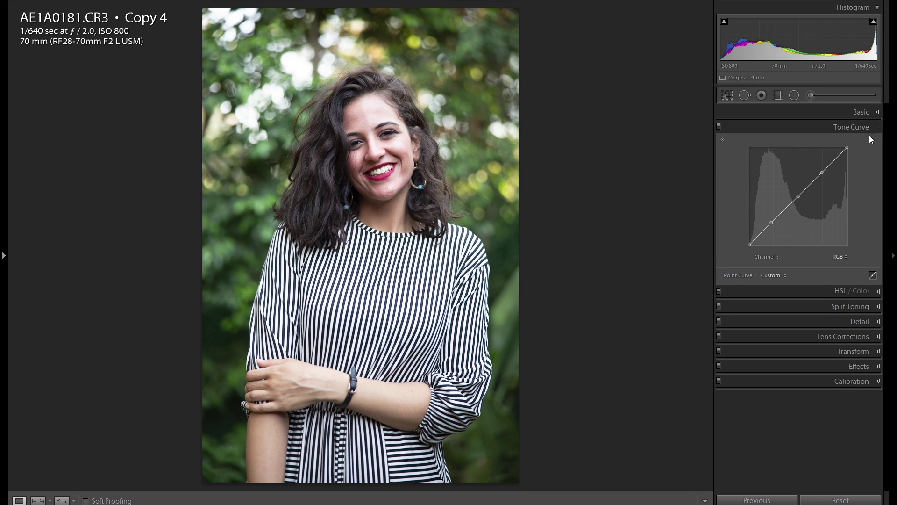
left_click(877, 112)
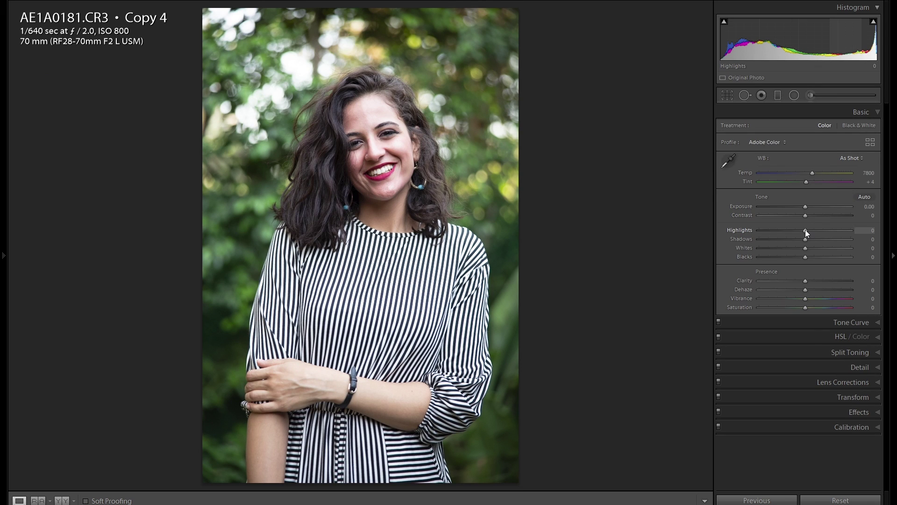
- Set Highlights −29, Shadows +20, Whites −17, Blacks −8, Contrast −10, Vibrance +9, Temp 7736
mouse_move(806, 230)
left_mouse_down()
mouse_move(792, 230)
mouse_move(814, 239)
mouse_move(798, 247)
mouse_move(801, 257)
left_mouse_up()
left_click_drag(806, 215, 801, 215)
left_click_drag(806, 298, 809, 298)
left_click(837, 322)
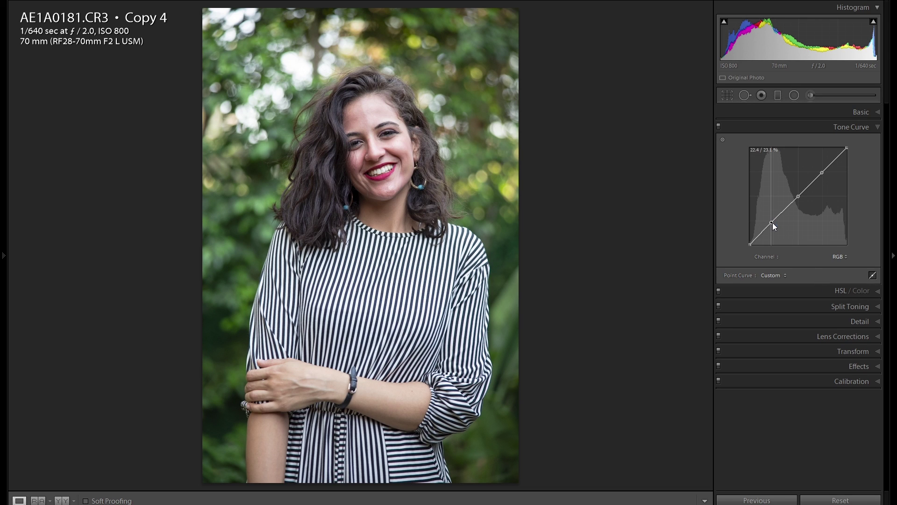
- Raise the RGB curve's midpoint and highlight point into a gentle S-curve
left_click_drag(772, 223, 773, 225)
key("ctrl+z")
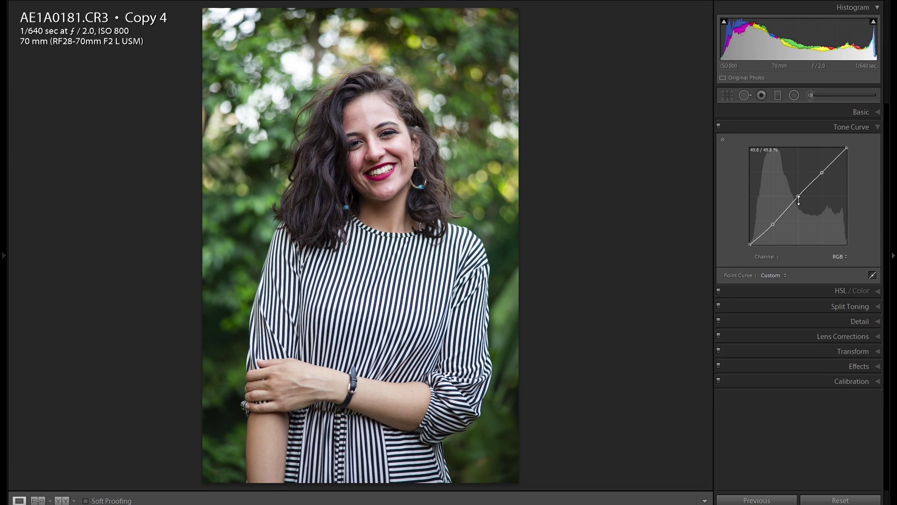
left_click_drag(798, 197, 796, 194)
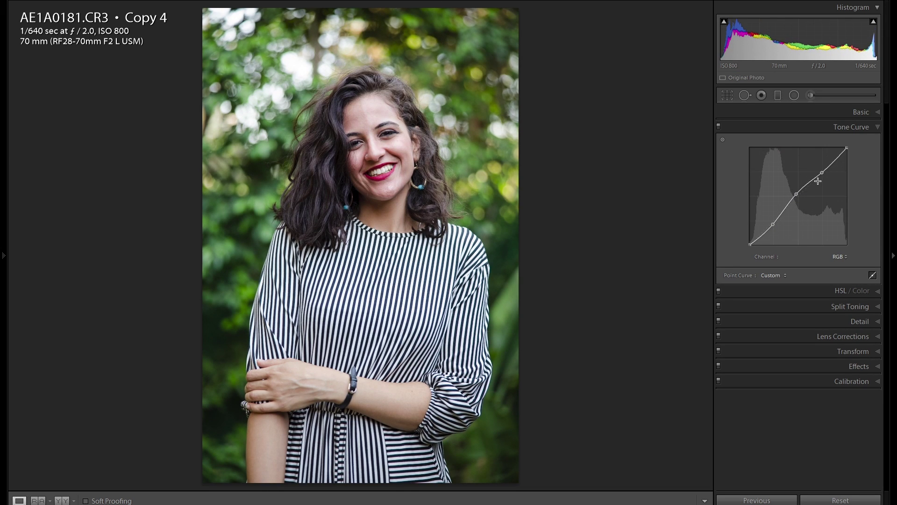
left_click_drag(822, 175, 821, 172)
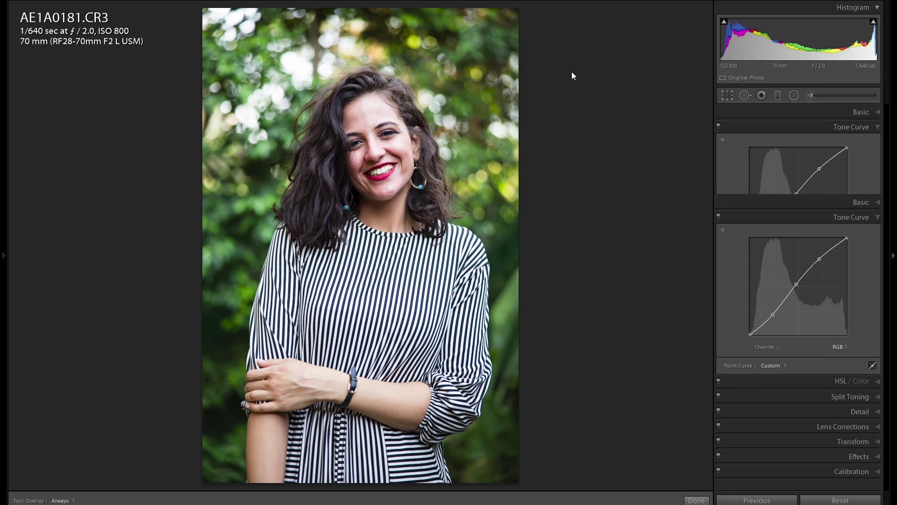
- Crop the portrait more tightly around the woman
key("r")
left_click_drag(357, 59, 357, 44)
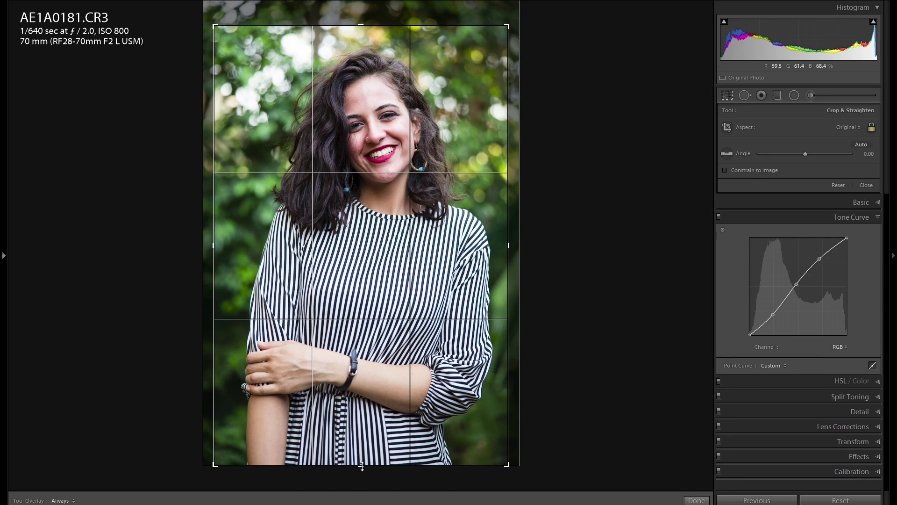
left_click_drag(361, 465, 366, 457)
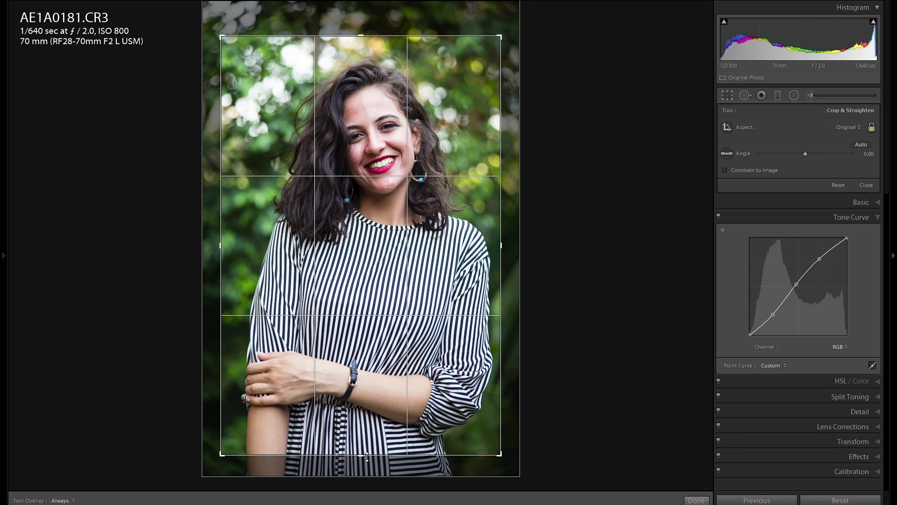
key("Return")
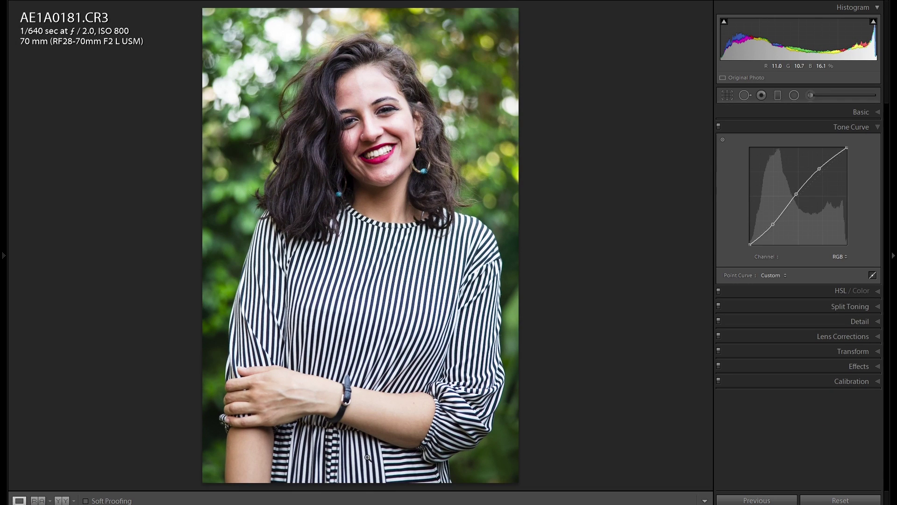
- Lift the curve's black point to 6.7% for faded shadows, comparing before and after
key("backslash")
key("backslash")
key("backslash")
key("backslash")
left_click_drag(750, 243, 749, 238)
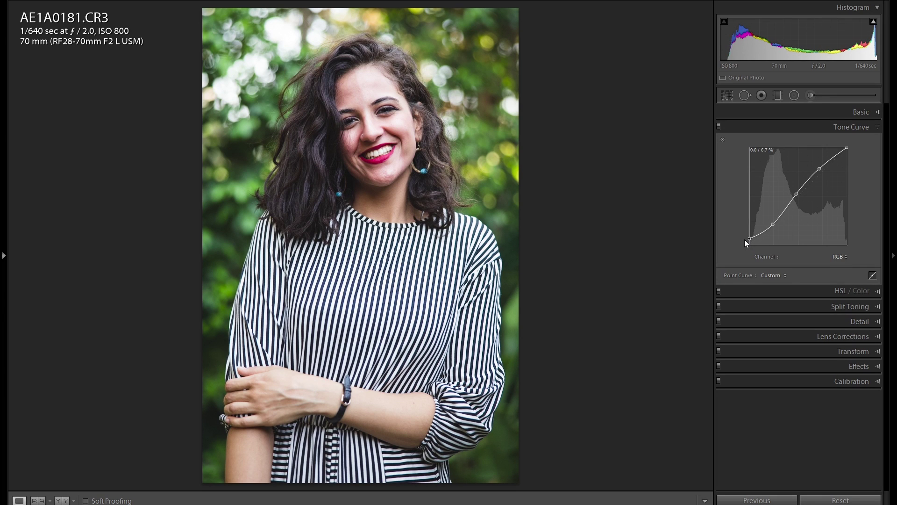
left_click(721, 127)
left_click(720, 127)
- Lower the white point to 94.5% and pull extra curve points into a steep wave
left_click_drag(848, 147, 851, 152)
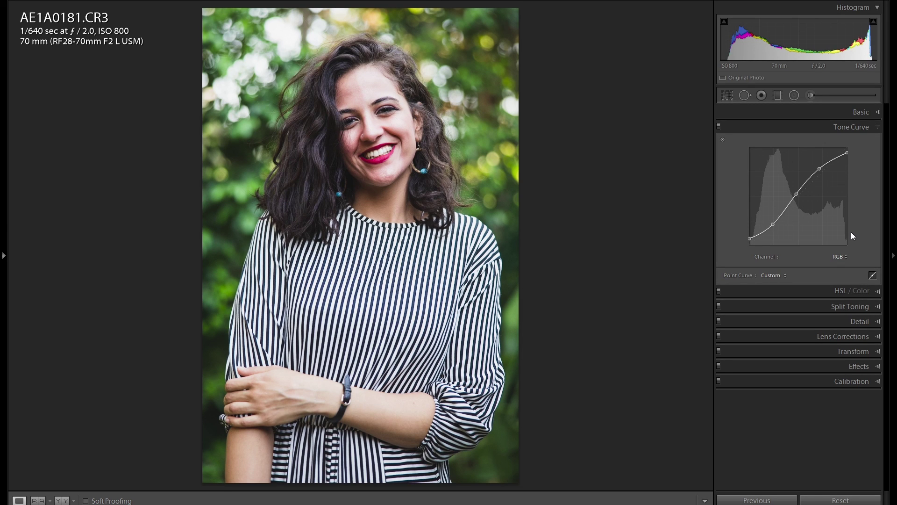
left_click_drag(790, 203, 789, 212)
left_click(798, 178)
left_click_drag(841, 157, 842, 193)
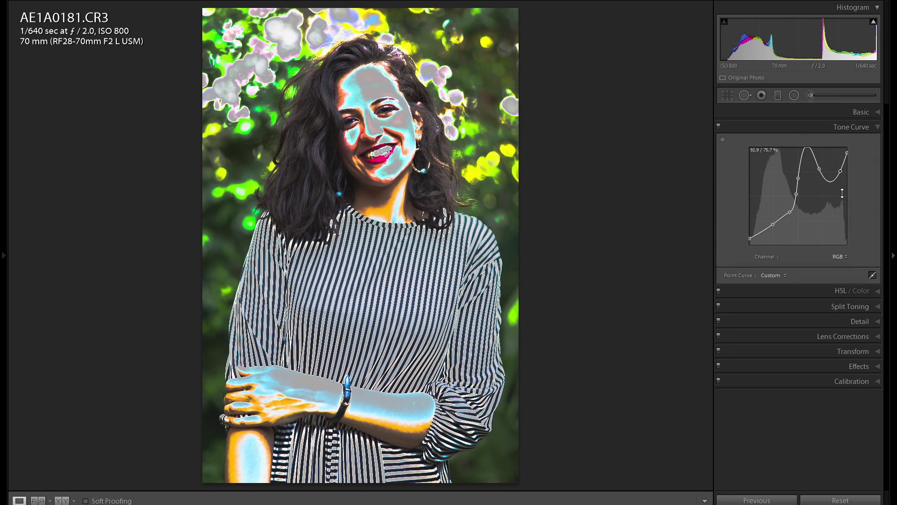
- Undo the two extreme curve edits, restoring the faded RGB S-curve
key("ctrl+z")
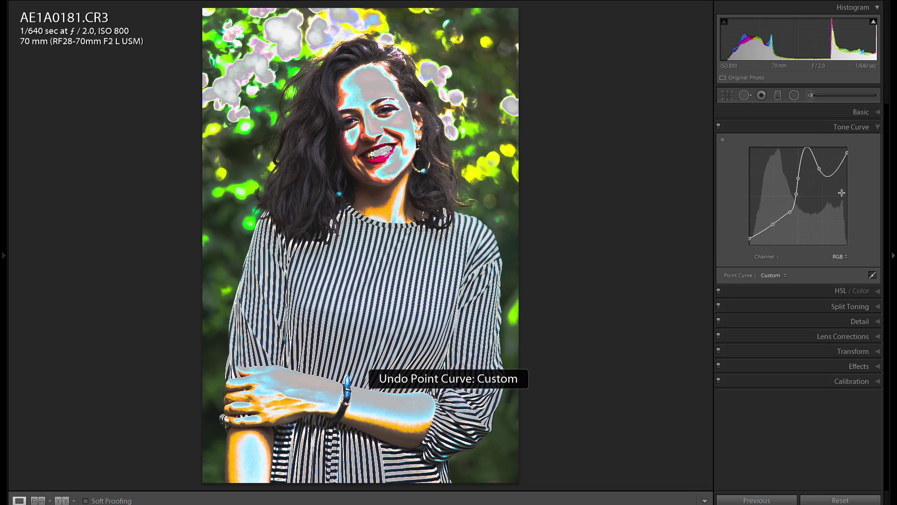
key("ctrl+z")
key("ctrl+z")
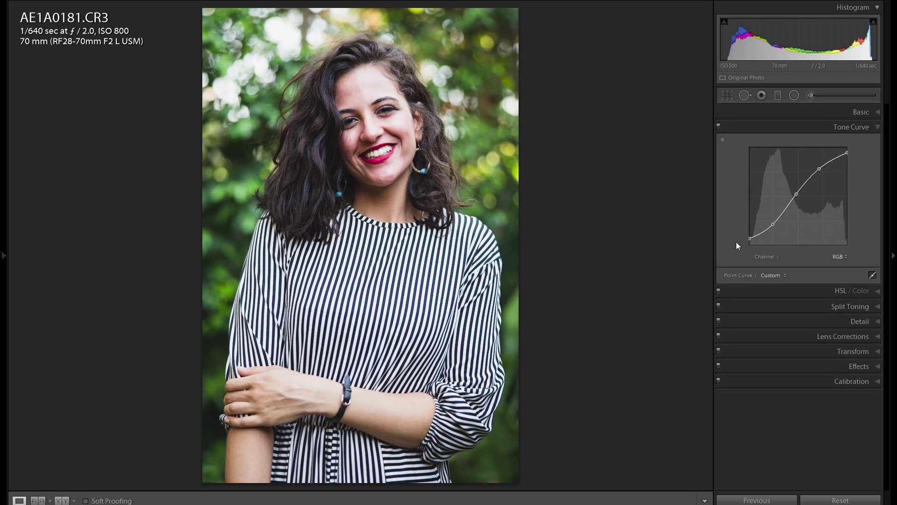
key("backslash")
key("backslash")
key("backslash")
key("backslash")
- Step through the Red and Green channel curves to reach the Blue channel
left_click(840, 257)
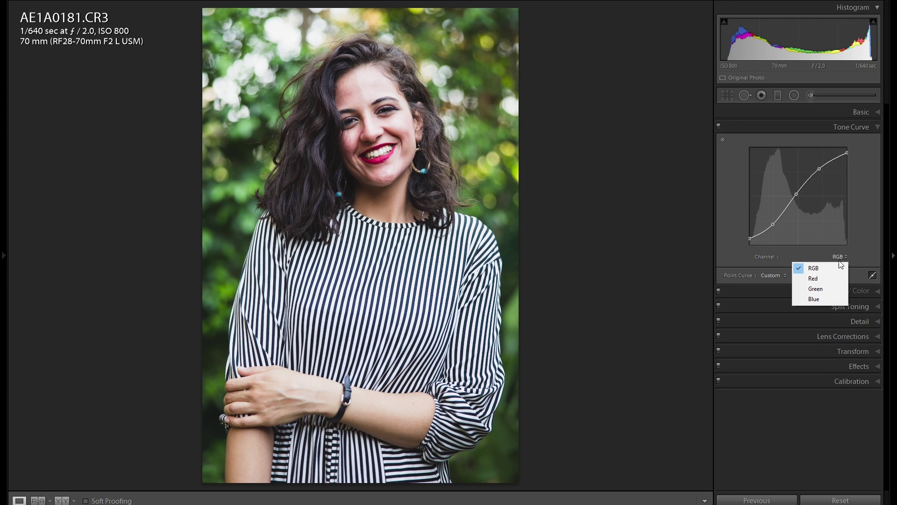
left_click(823, 278)
left_click(839, 256)
left_click(832, 288)
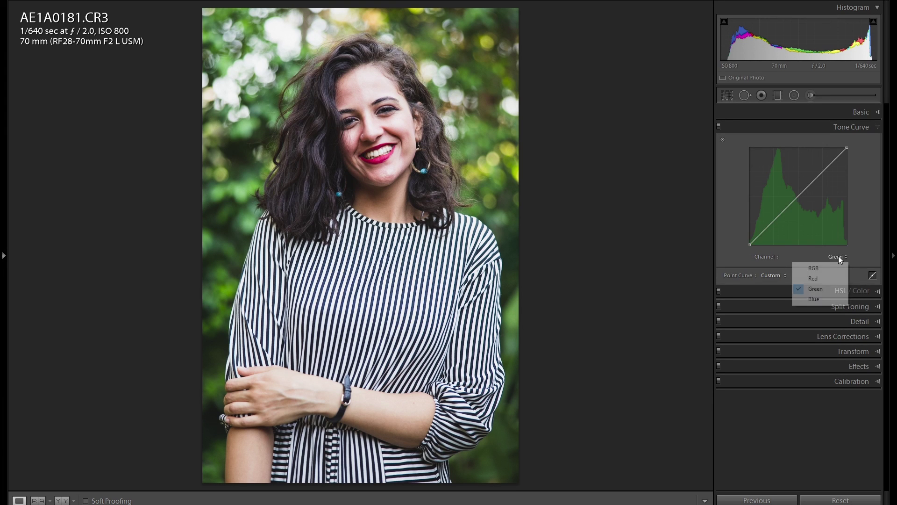
left_click(828, 298)
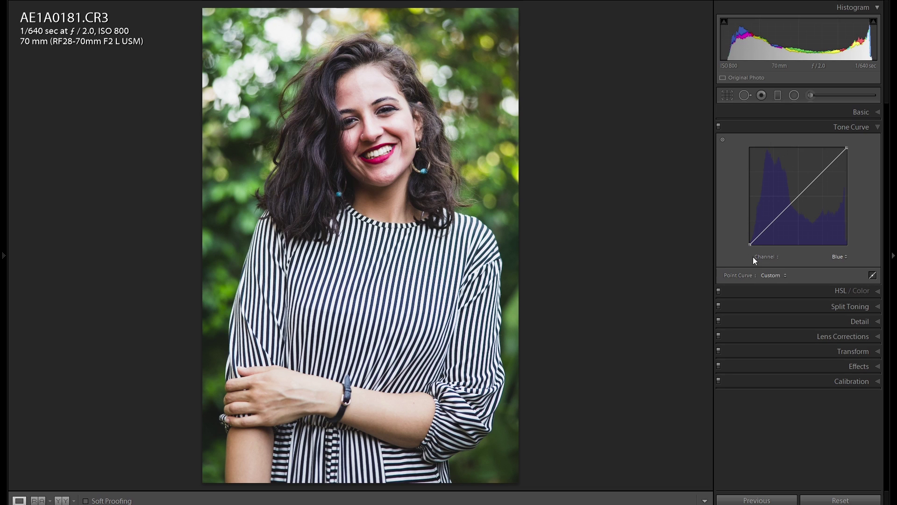
- Lift the Blue black point and pull a lower-midtone point near 38% down for cool shadows
mouse_move(750, 243)
left_click_drag(750, 243, 746, 238)
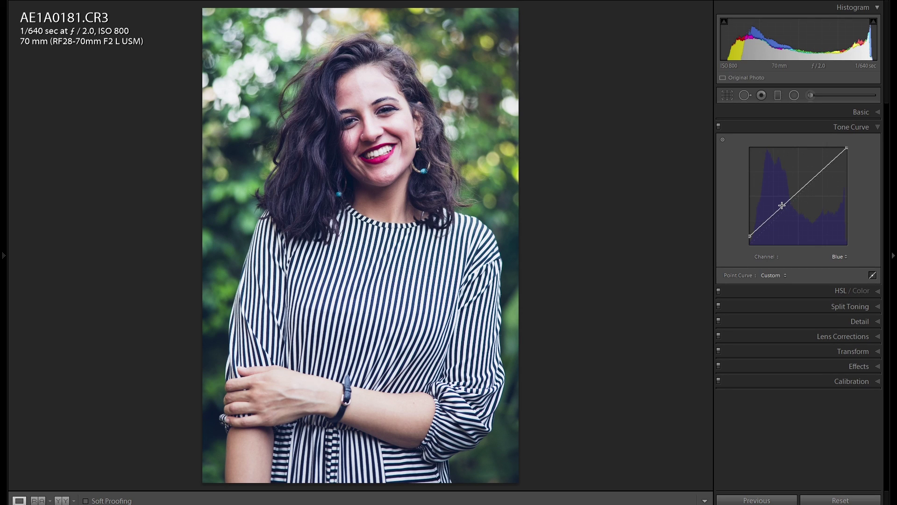
left_click_drag(786, 204, 785, 209)
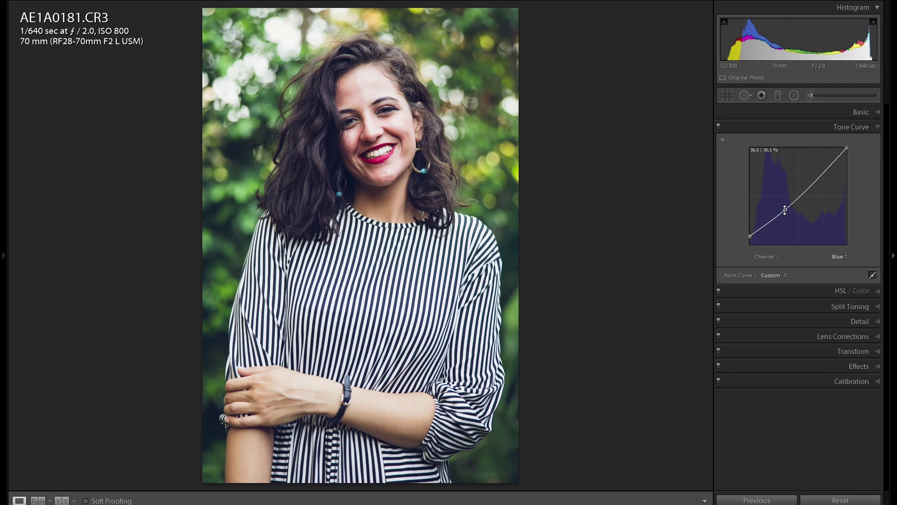
left_click(720, 127)
- Raise the Green channel midpoint to 50.2 / 47.8% for a slight green tint
left_click(720, 127)
left_click(843, 256)
left_click(831, 287)
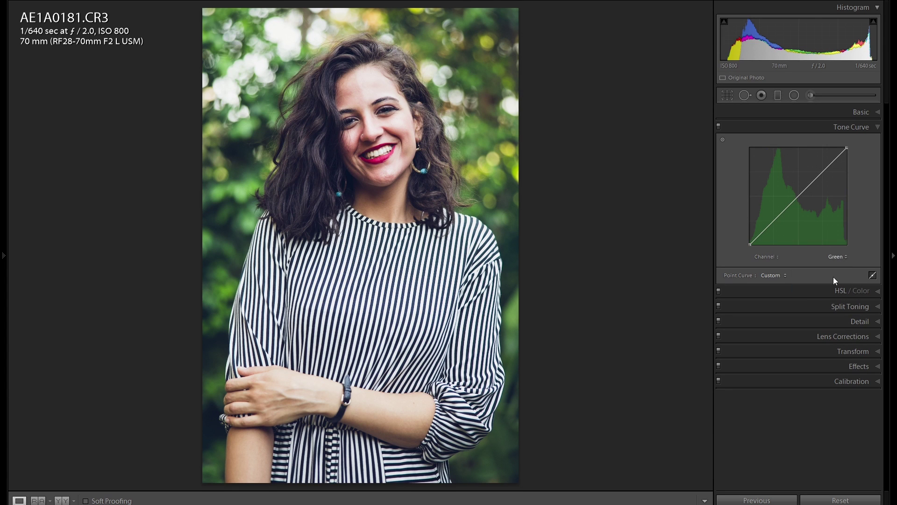
left_click(797, 197)
left_click_drag(798, 197, 798, 199)
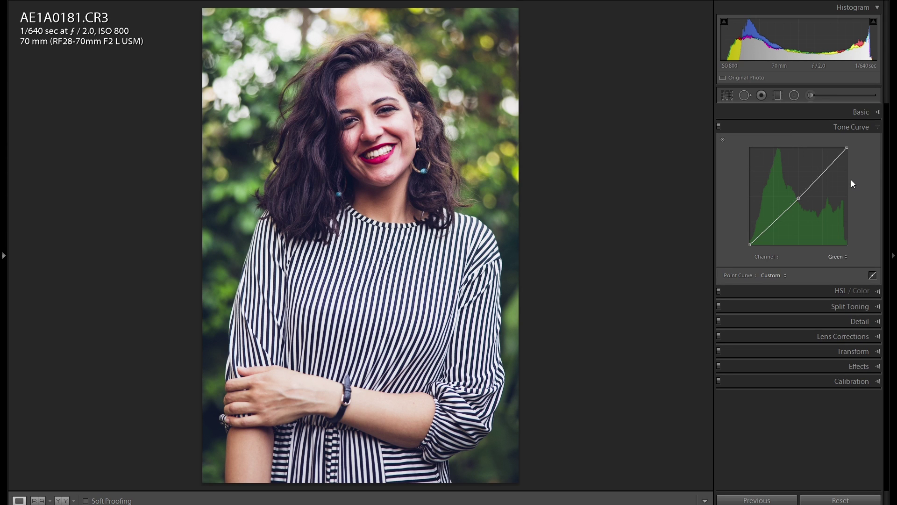
left_click(838, 257)
left_click(835, 277)
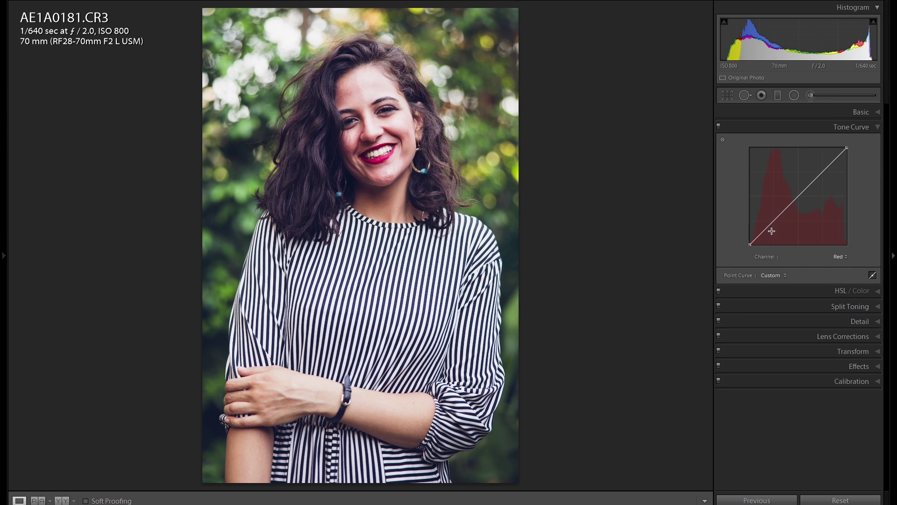
- Add a raised shadow point and a slightly lowered midpoint on the Red channel curve
left_click_drag(772, 223, 771, 220)
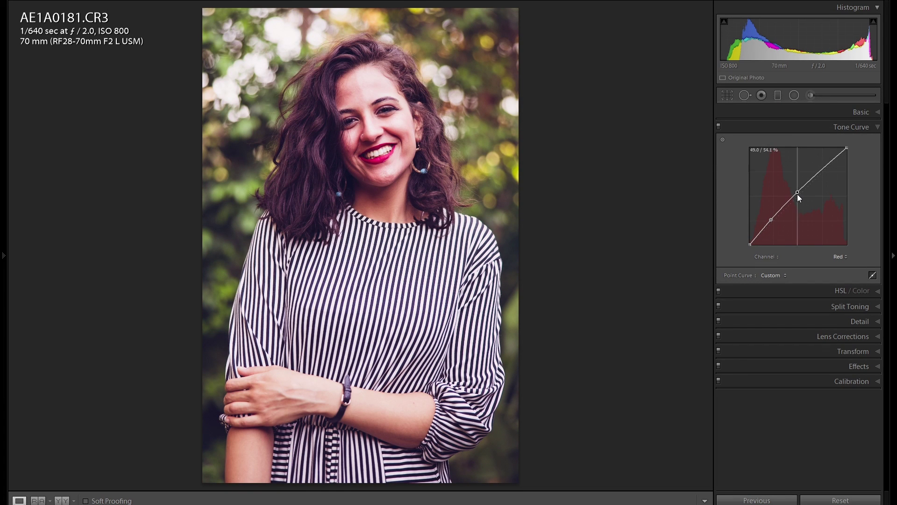
left_click_drag(797, 193, 800, 197)
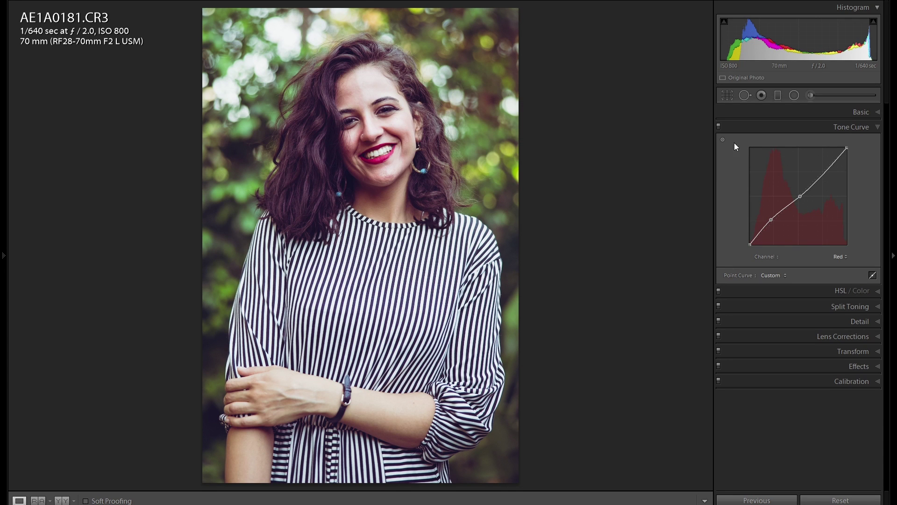
left_click(718, 127)
left_click(718, 126)
left_click(718, 126)
left_click_drag(801, 197, 794, 192)
- Test stronger Red and Green midpoint moves and undo both
key("ctrl+z")
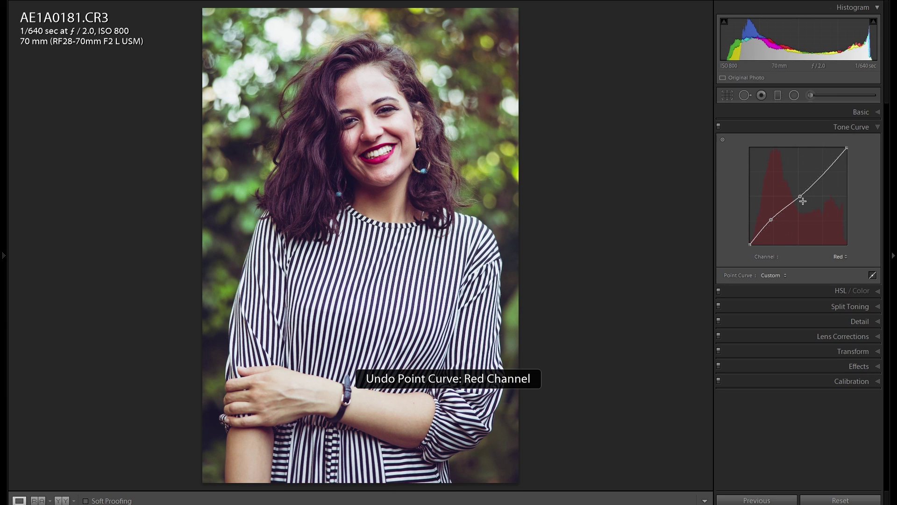
left_click_drag(801, 196, 804, 203)
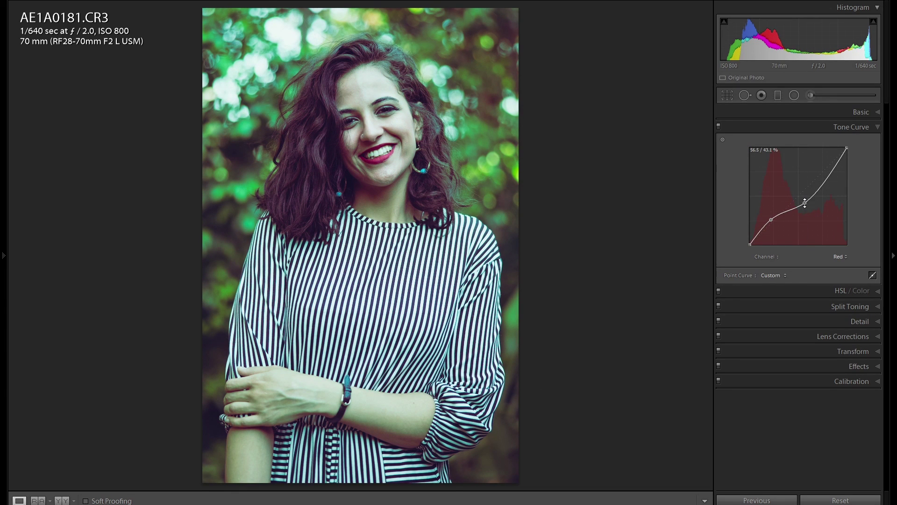
key("ctrl+z")
left_click(840, 256)
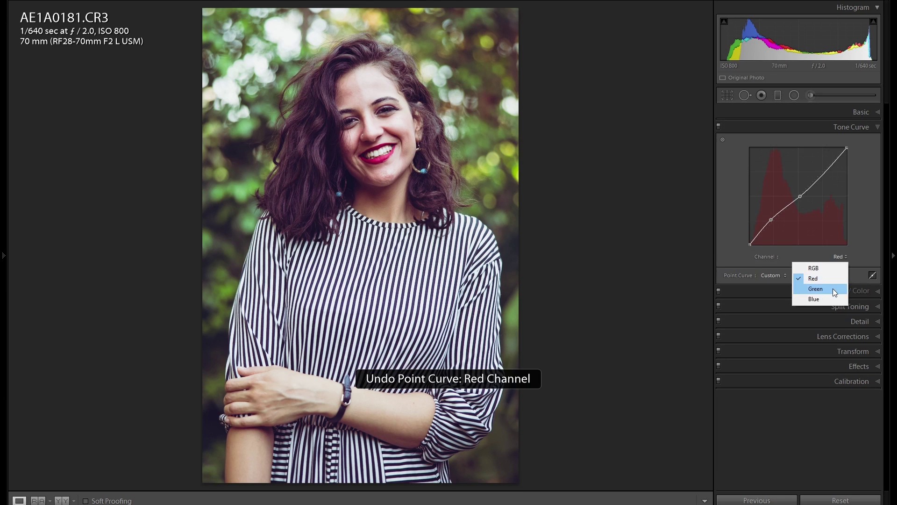
left_click(832, 288)
mouse_move(799, 197)
left_mouse_down()
mouse_move(793, 193)
mouse_move(802, 209)
left_mouse_up()
key("ctrl+z")
key("ctrl+z")
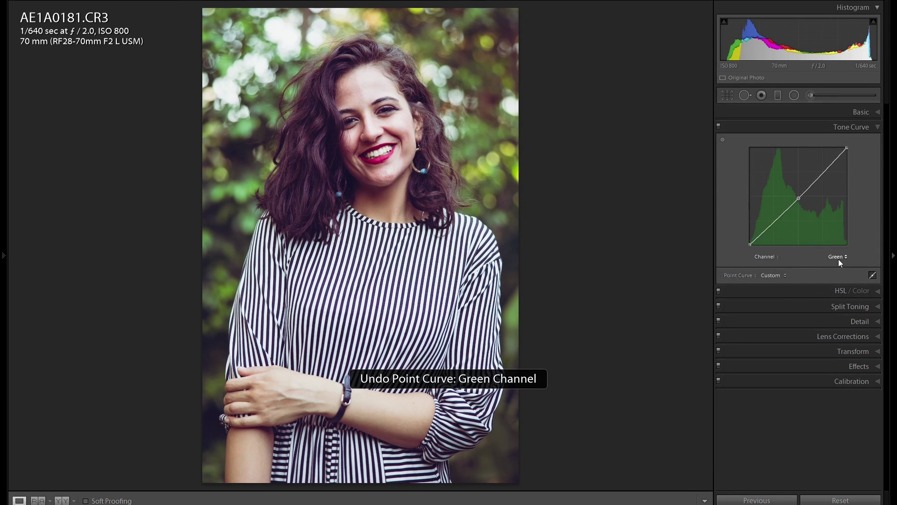
- Try a Blue midpoint change, undo it, and return to the composite RGB curve
left_click(838, 256)
left_click(830, 297)
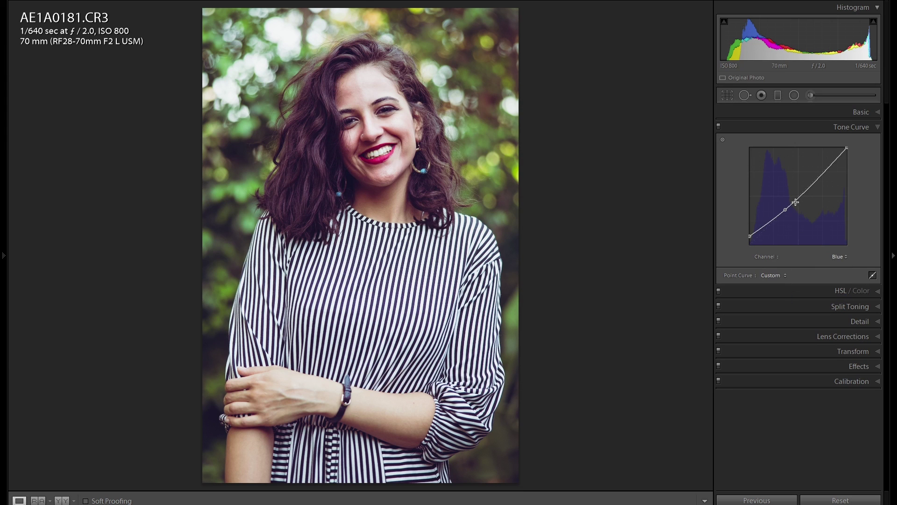
left_click_drag(796, 200, 802, 204)
key("ctrl+z")
key("ctrl+z")
left_click(840, 256)
left_click(807, 269)
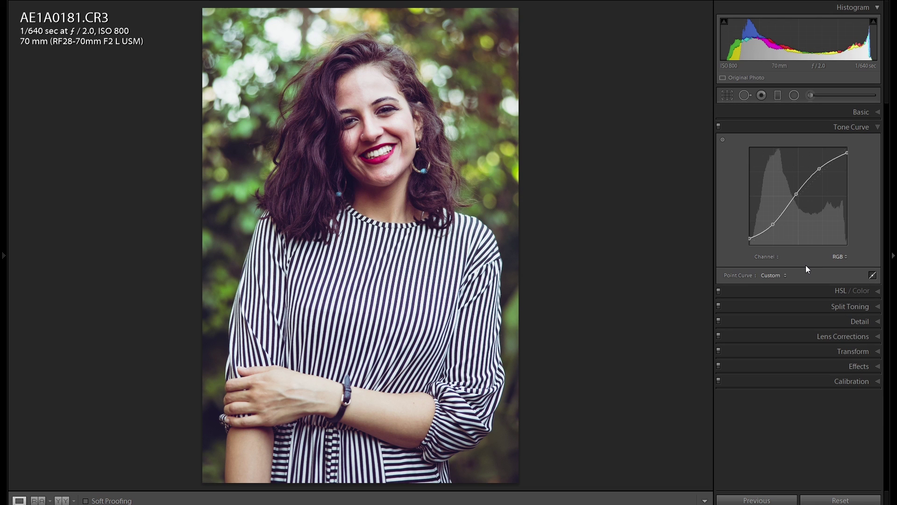
- Reset the tone curve and build an RGB contrast S-curve with shadow, midtone and highlight points
left_click(848, 501)
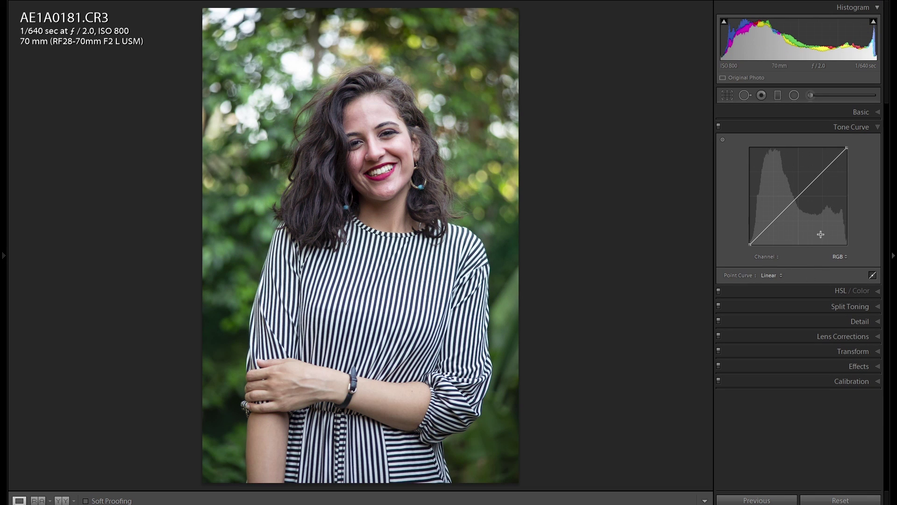
left_click(773, 221)
left_click(798, 196)
left_click(821, 173)
left_click_drag(772, 222, 773, 226)
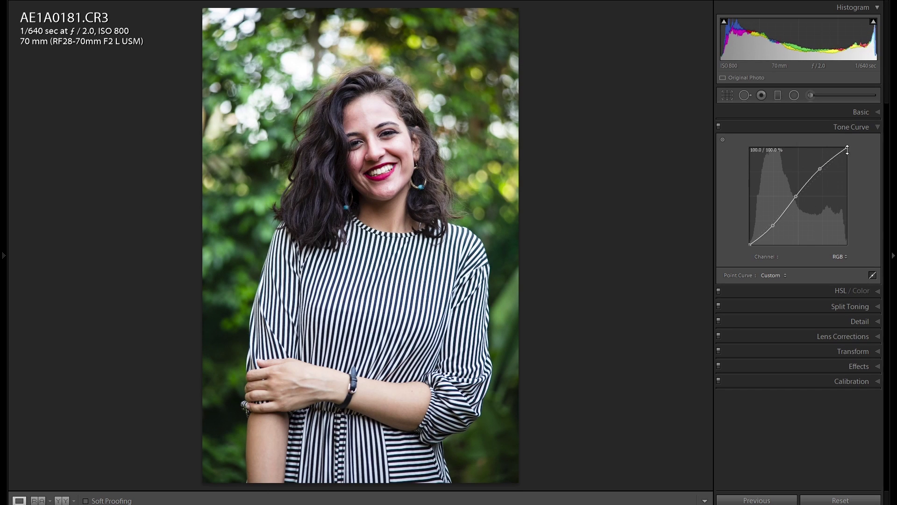
- On the Blue channel curve, lift the black point and add a slightly lowered point
left_click(839, 258)
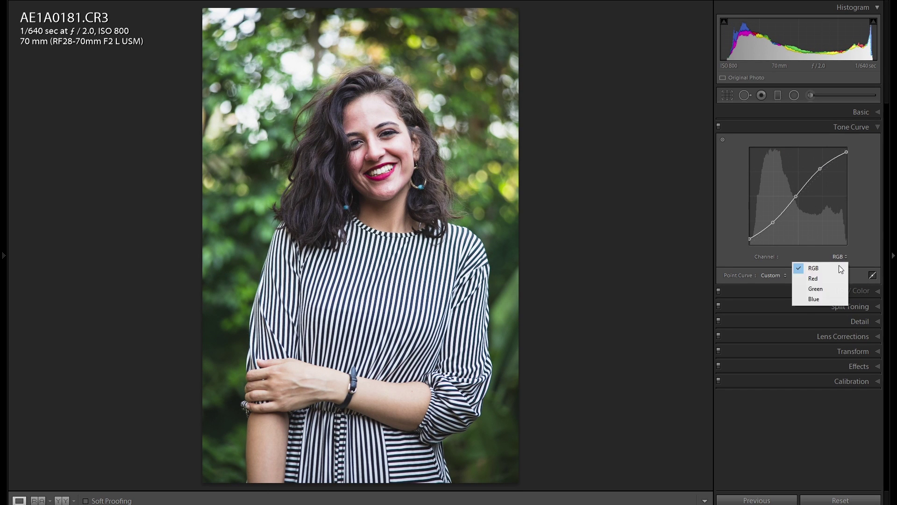
left_click(822, 297)
left_click_drag(747, 243, 748, 239)
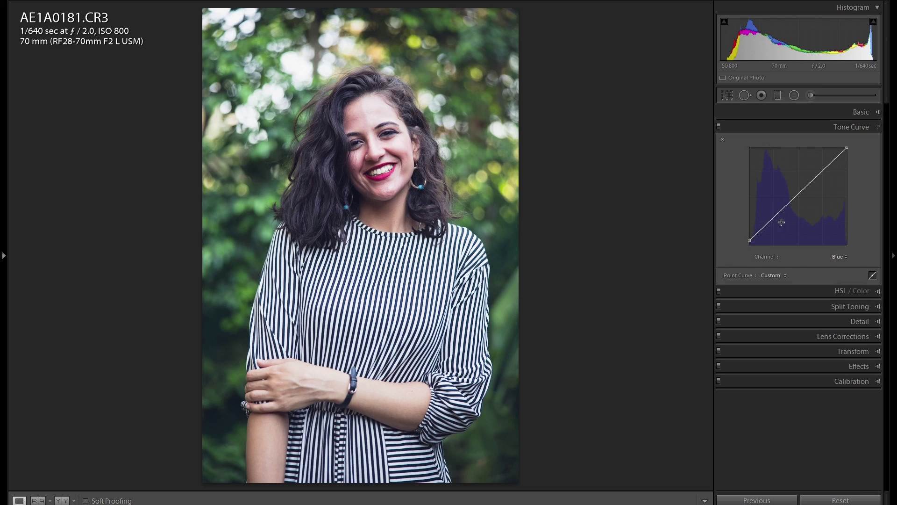
left_click_drag(785, 208, 785, 211)
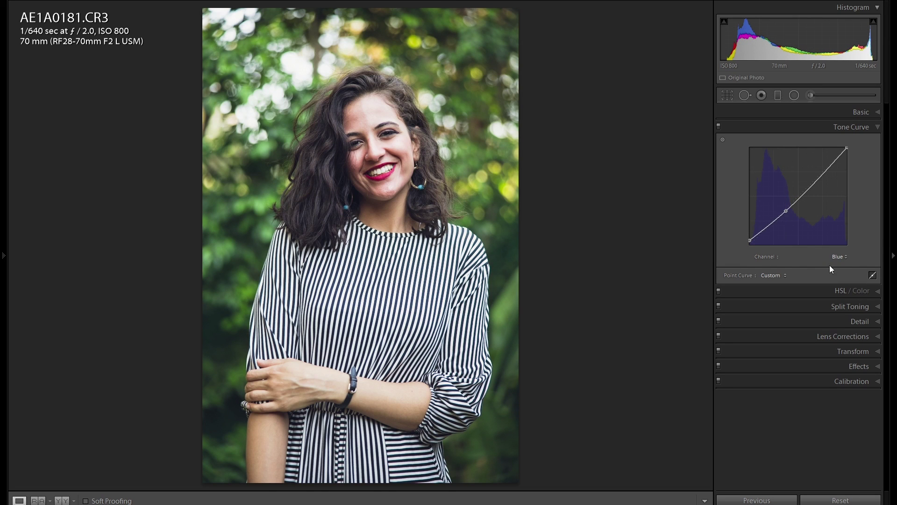
- Add a Green channel midpoint, then show the Red channel with the unedited Before view
left_click(838, 257)
left_click(829, 288)
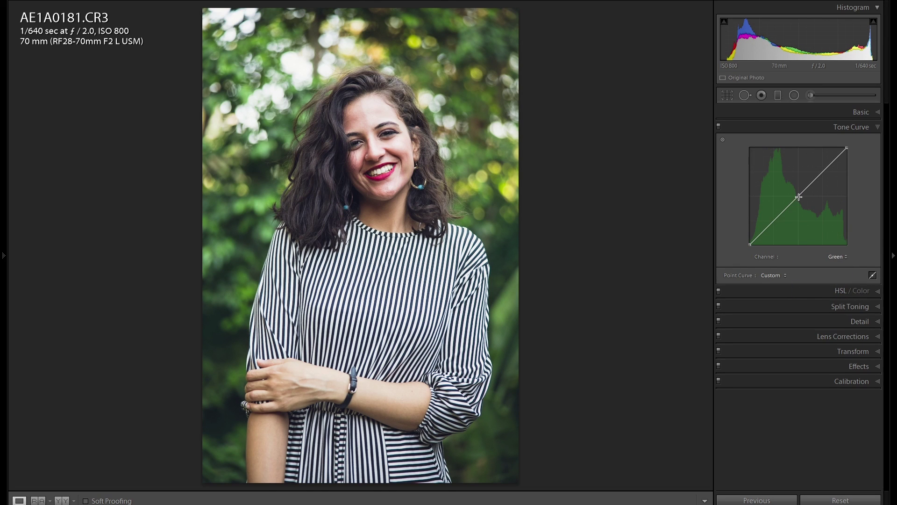
left_click_drag(796, 195, 799, 197)
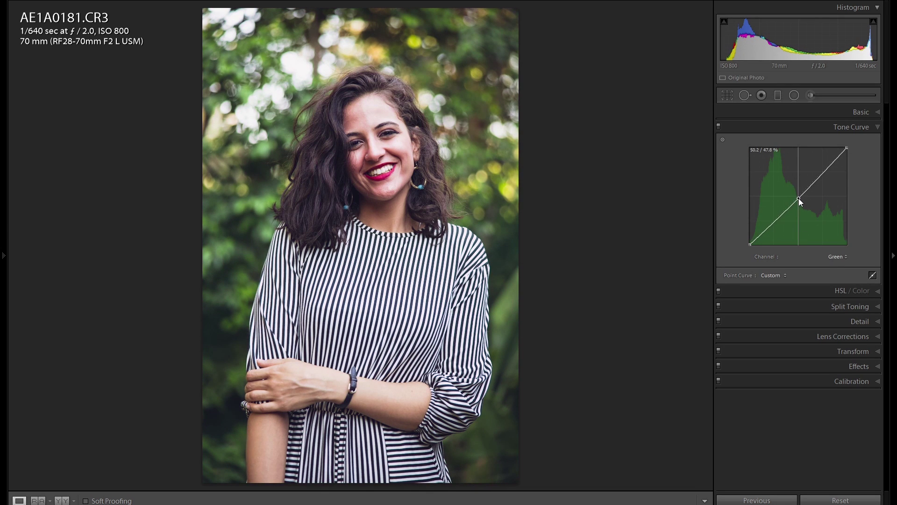
left_click(839, 256)
left_click(829, 280)
key("backslash")
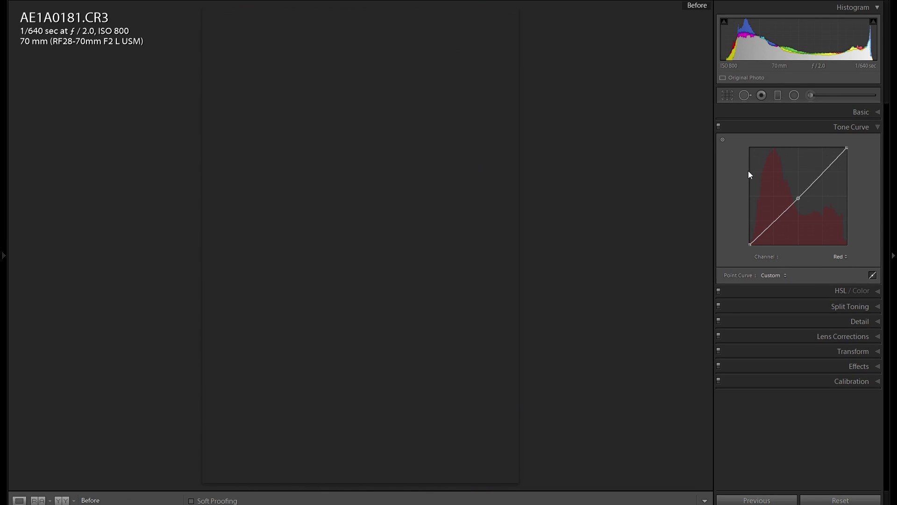
- Leave the Before view, look at two other copies of the portrait, and hide the Filmstrip
key("backslash")
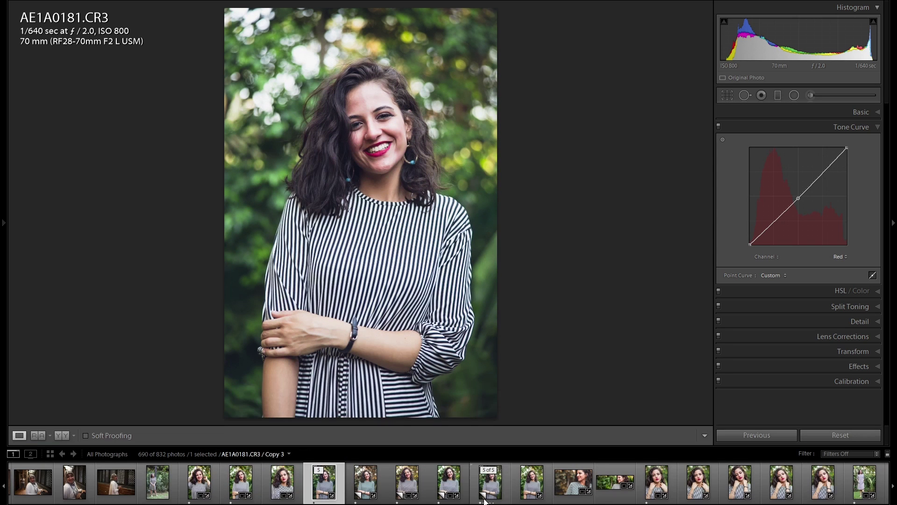
left_click(447, 484)
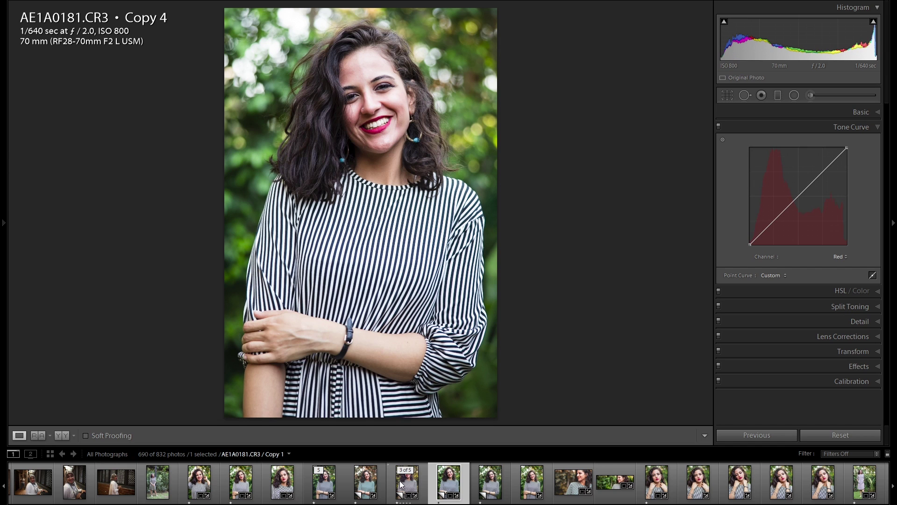
left_click(329, 484)
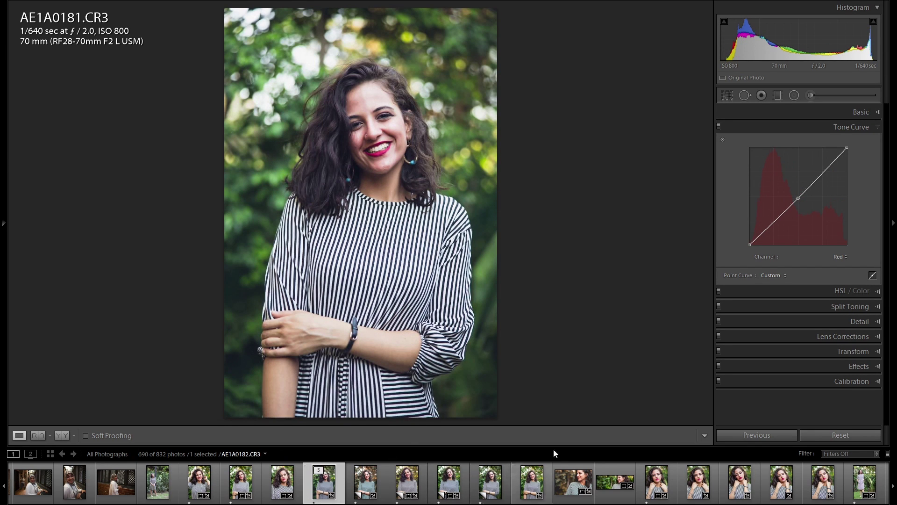
key("F6")
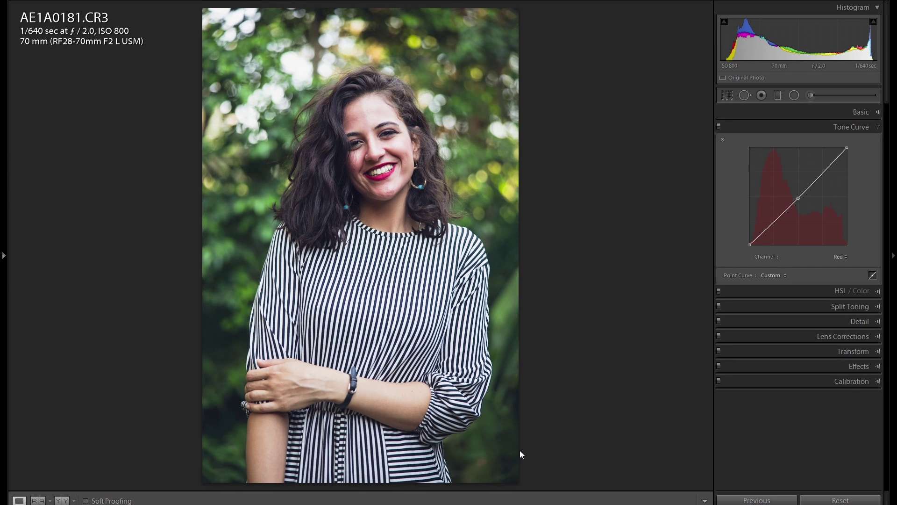